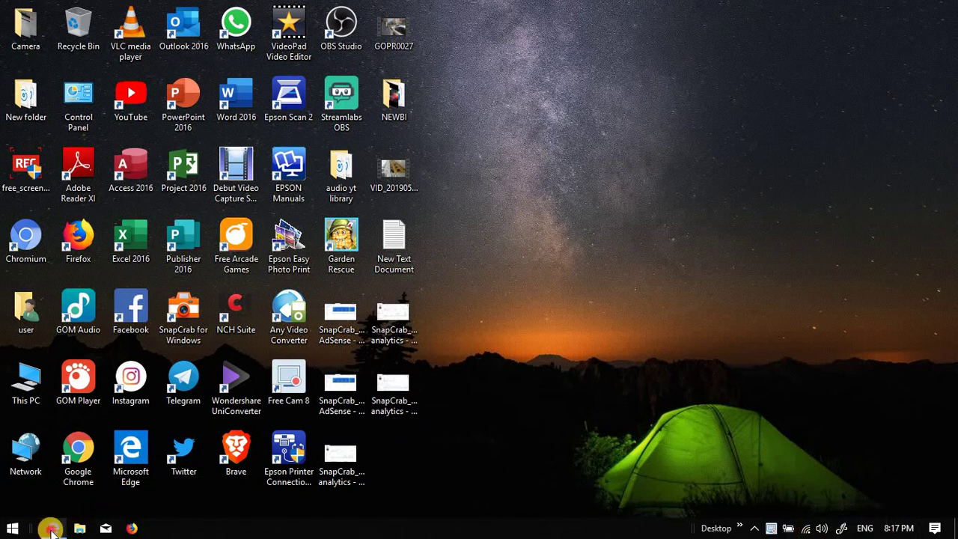
Launch Microsoft Edge from the taskbar.
{"action": "left_click", "coordinate": [51, 529]}
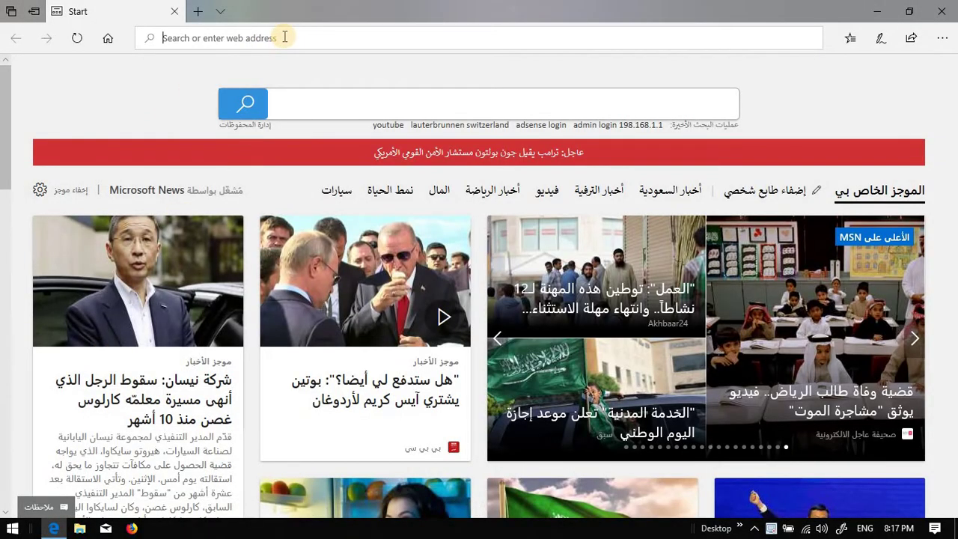
Search Bing for '198.168.1.1 admin login' using the address bar suggestion.
{"action": "left_click", "coordinate": [284, 36]}
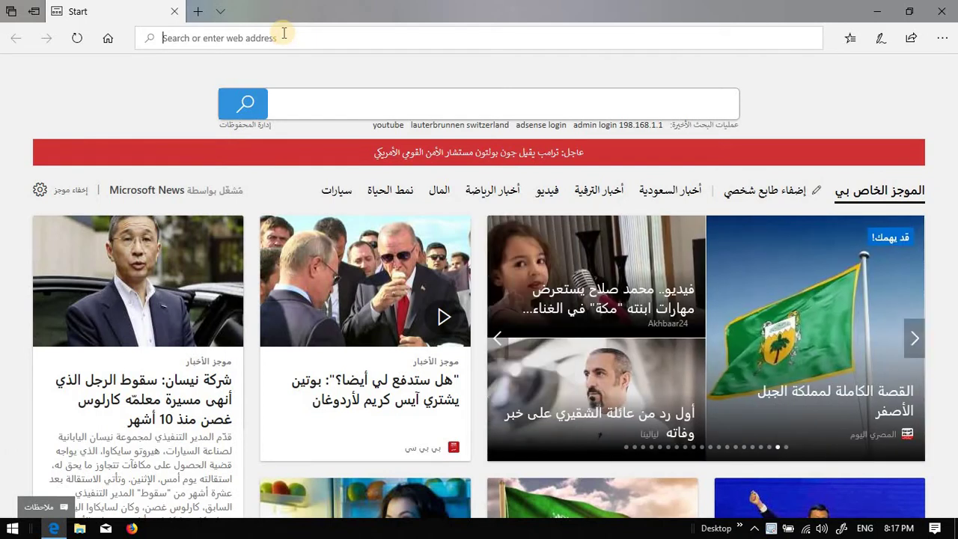
{"action": "type", "text": "192-168-1-1ip.mobi/"}
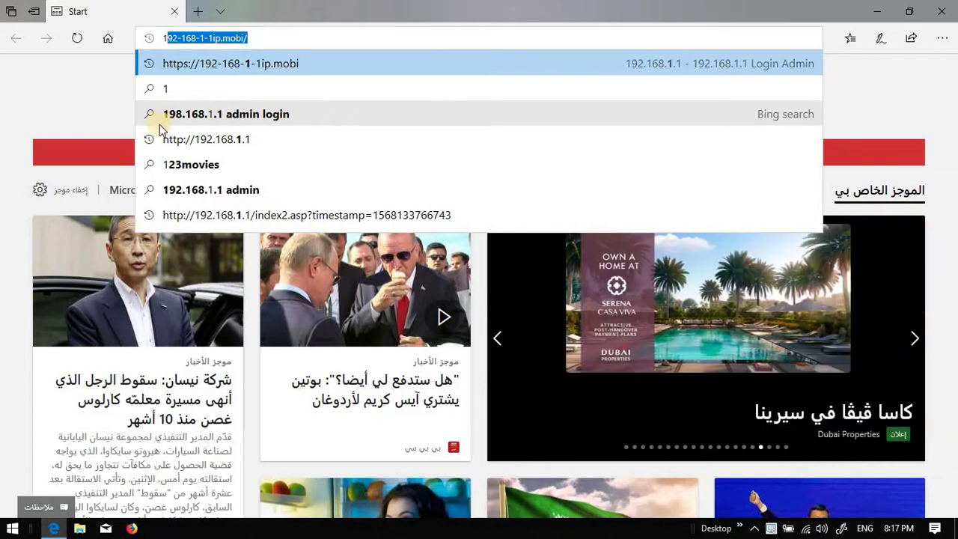
{"action": "left_click", "coordinate": [237, 113]}
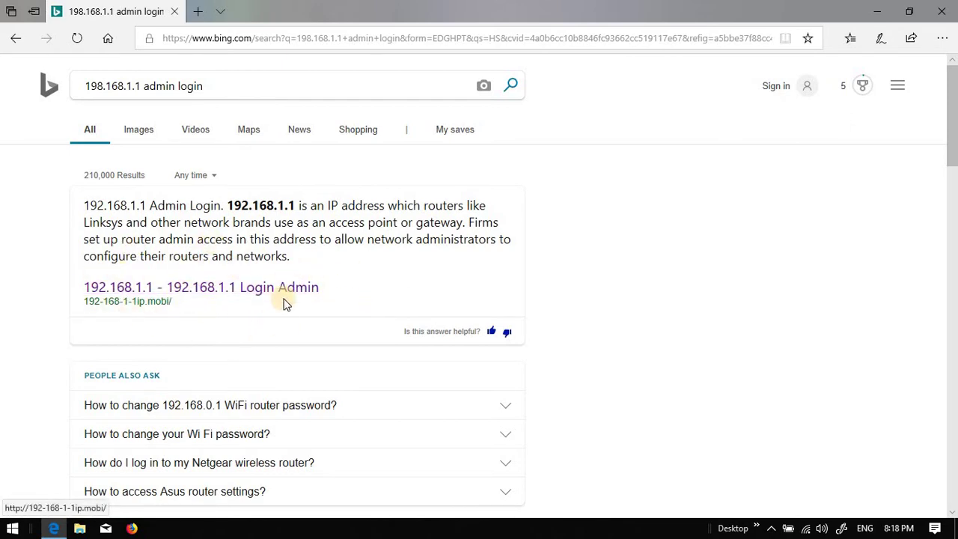
{"action": "left_click", "coordinate": [202, 289]}
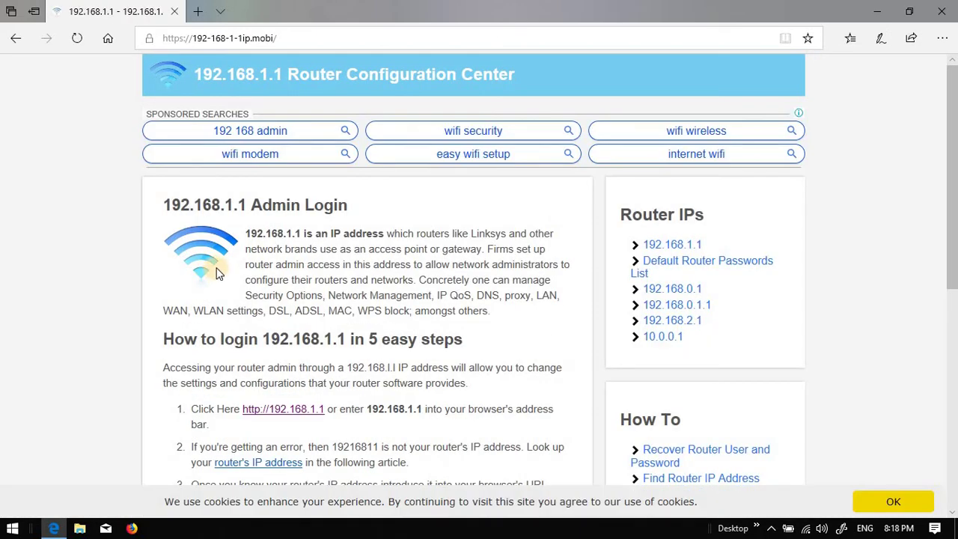
{"action": "scroll", "coordinate": [218, 268], "scroll_direction": "down", "scroll_amount": 1}
{"action": "scroll", "coordinate": [379, 128], "scroll_direction": "up", "scroll_amount": 1}
{"action": "scroll", "coordinate": [342, 263], "scroll_direction": "down", "scroll_amount": 1}
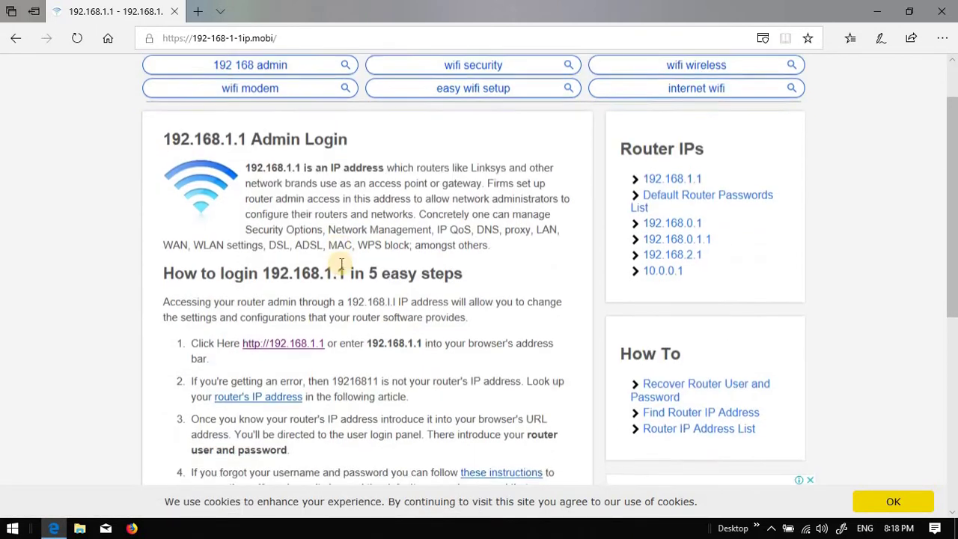
{"action": "scroll", "coordinate": [341, 263], "scroll_direction": "down", "scroll_amount": 2}
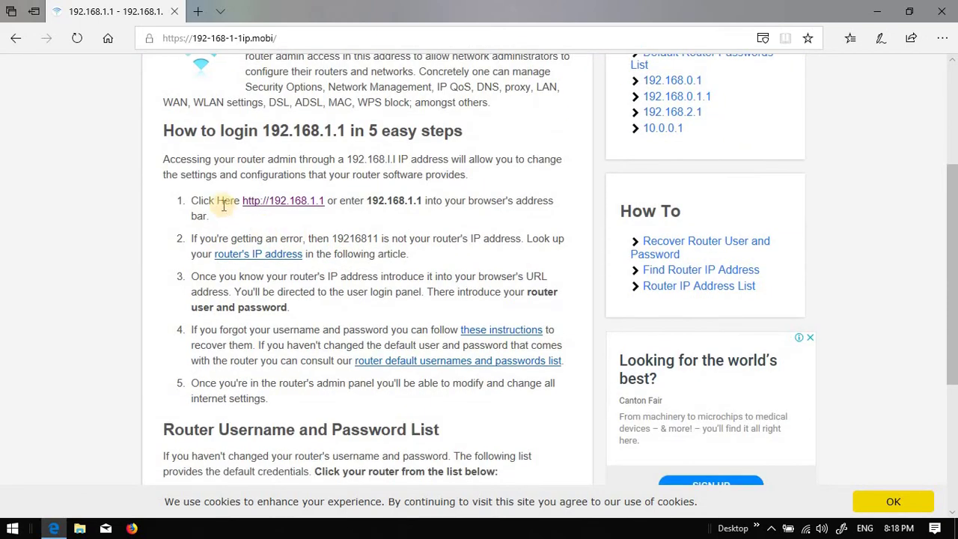
{"action": "left_click", "coordinate": [291, 204]}
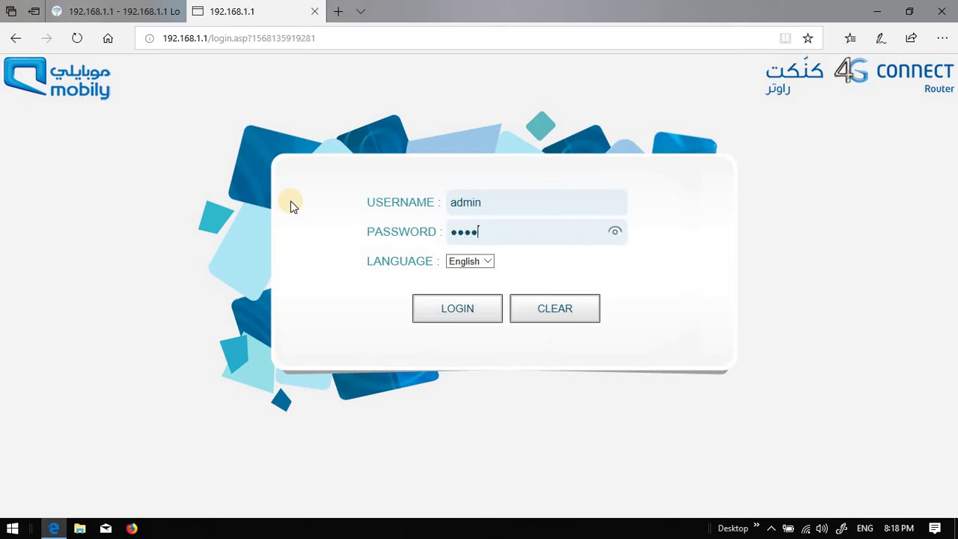
Fill the router login form with username admin and the admin password.
{"action": "type", "text": "1"}
{"action": "left_click", "coordinate": [457, 308]}
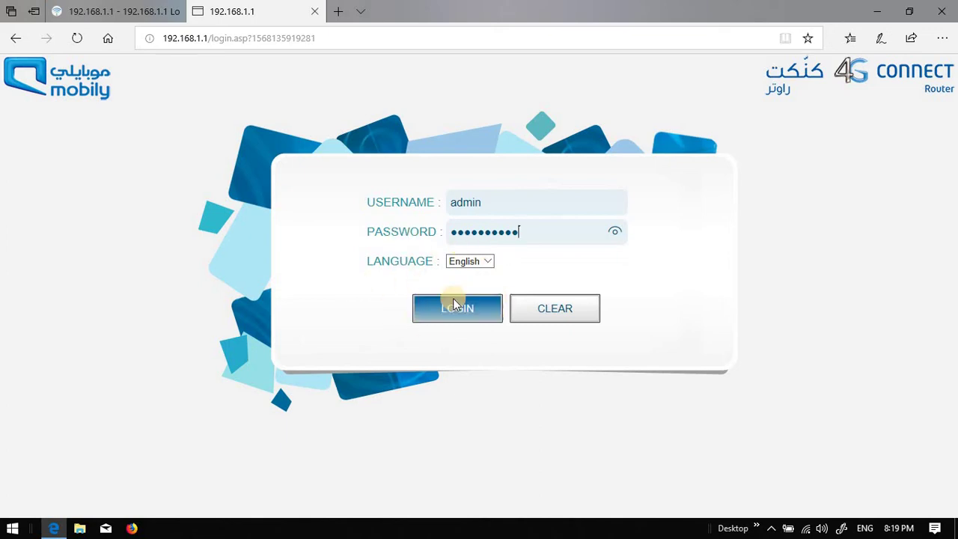
Log in and open the WiFi Status page for Connect_4G_Router on channel 6.
{"action": "left_click", "coordinate": [469, 317]}
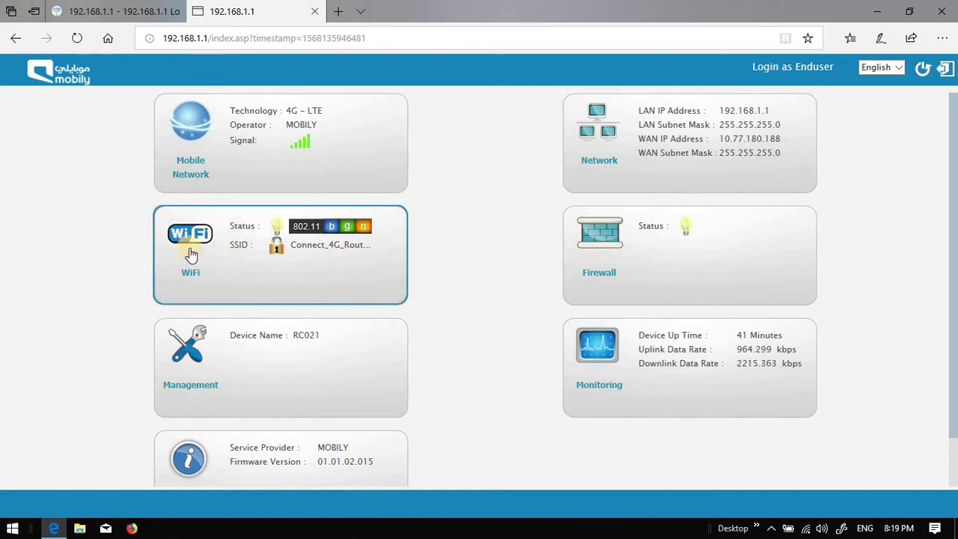
{"action": "left_click", "coordinate": [196, 237]}
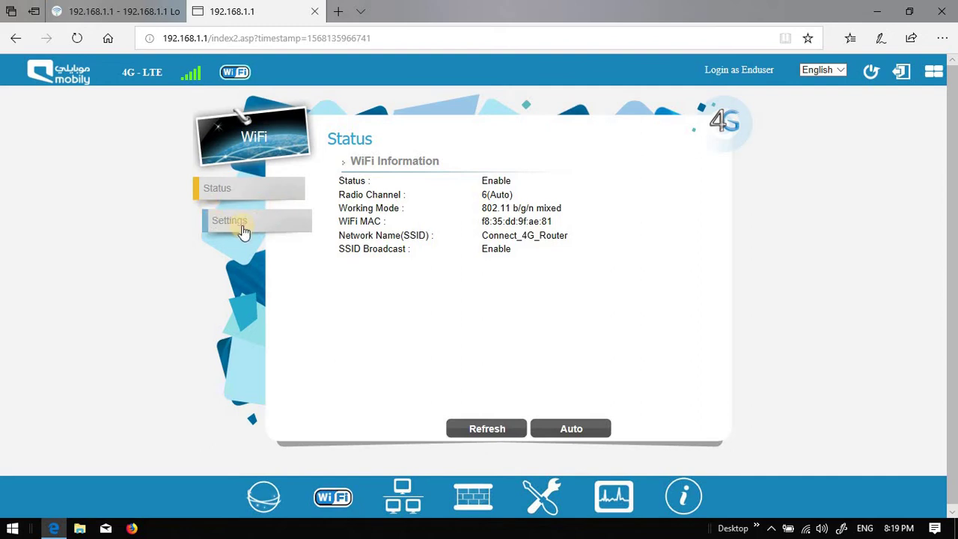
In WiFi Settings, keep WPA2-Personal authentication and place the cursor in Key Pass Phrase.
{"action": "left_click", "coordinate": [241, 224]}
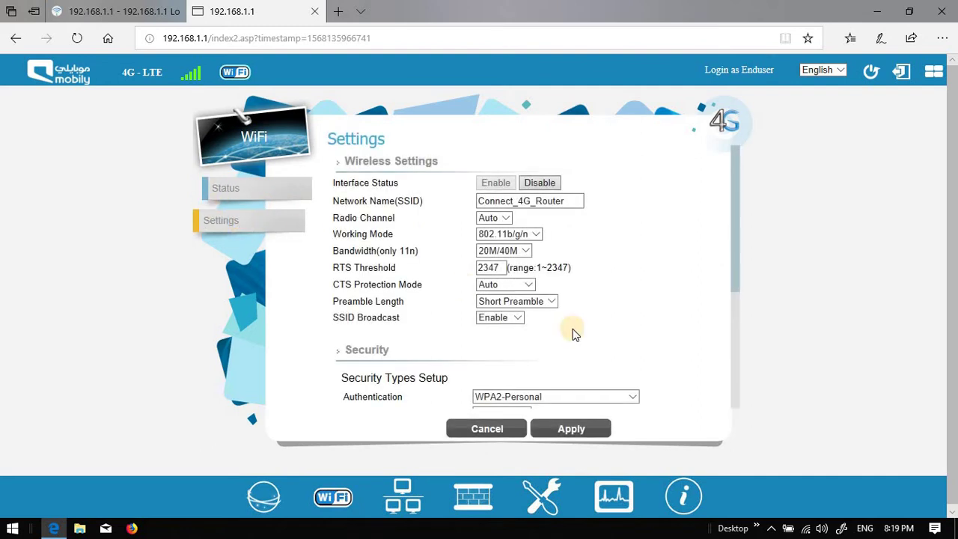
{"action": "scroll", "coordinate": [571, 334], "scroll_direction": "down", "scroll_amount": 3}
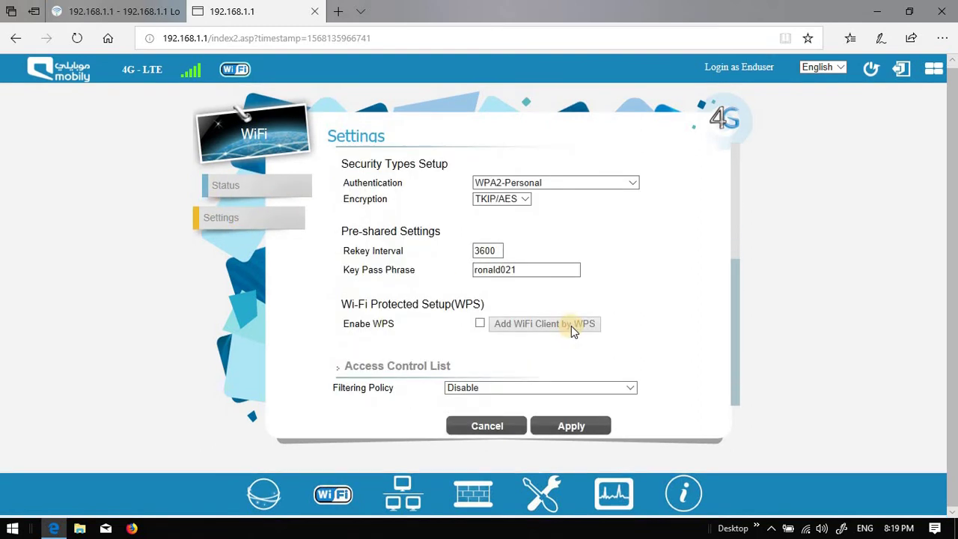
{"action": "left_click", "coordinate": [626, 183]}
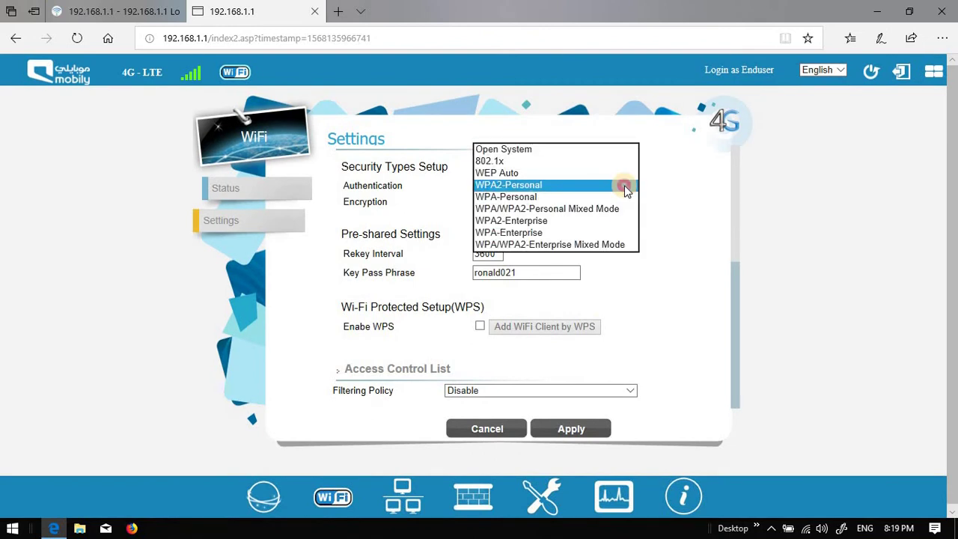
{"action": "left_click", "coordinate": [624, 185]}
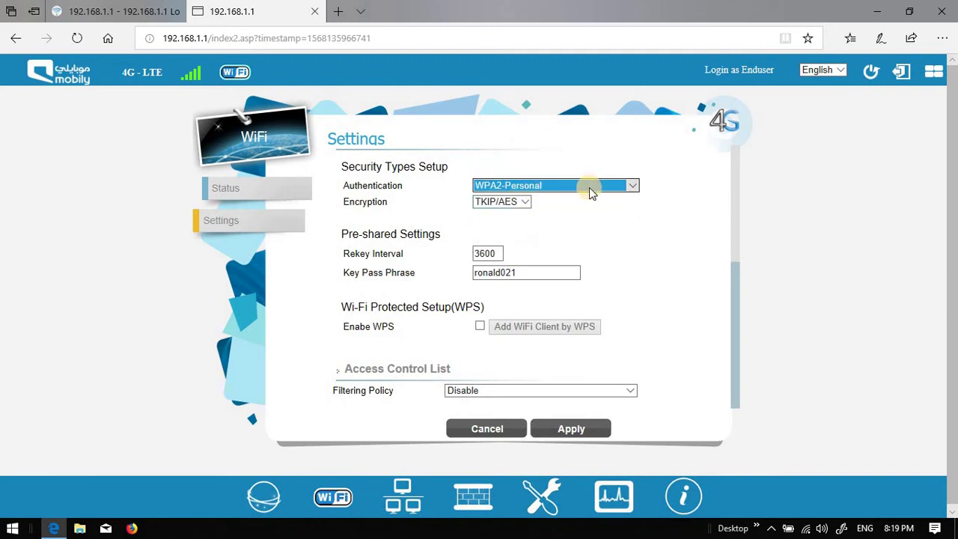
{"action": "left_click", "coordinate": [557, 274]}
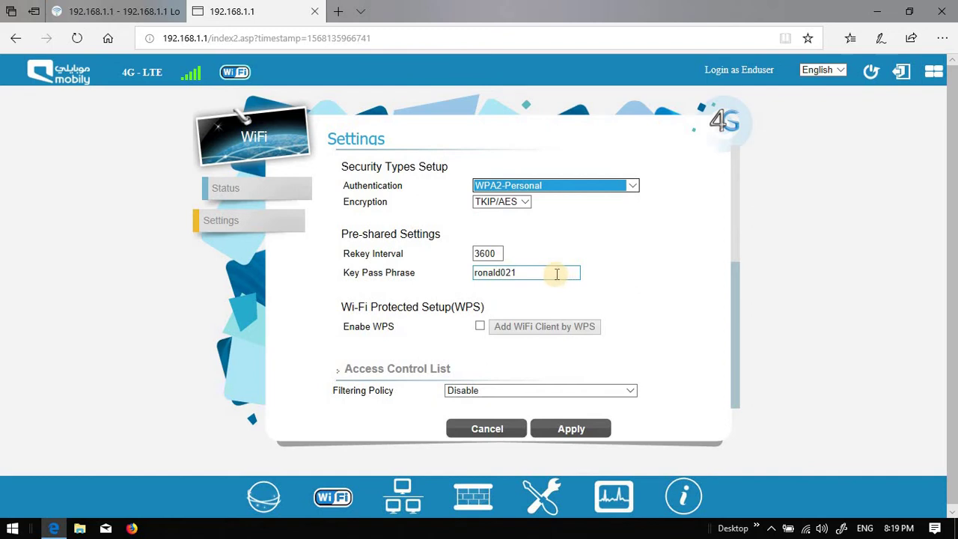
{"action": "left_click", "coordinate": [557, 274]}
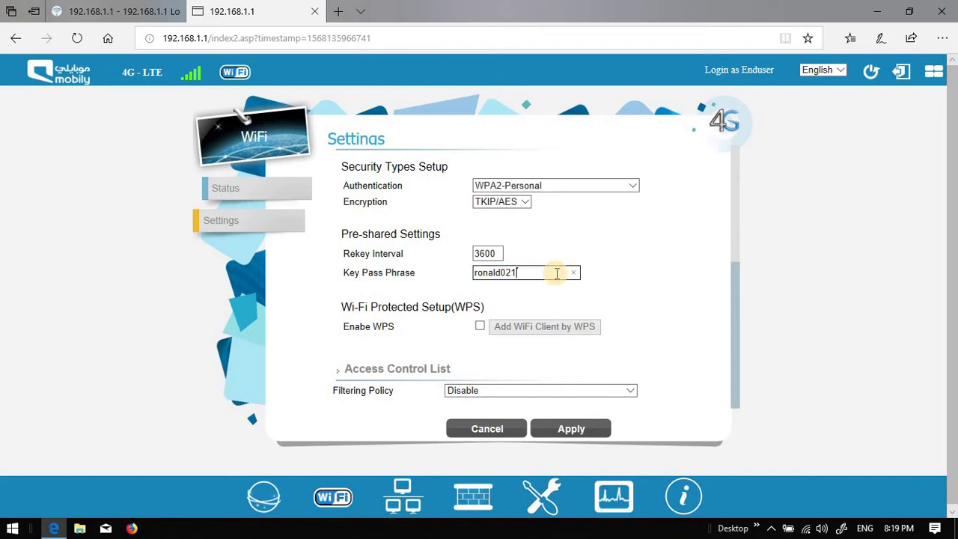
Replace the old Key Pass Phrase with the new WiFi password.
{"action": "key", "text": "BackSpace"}
{"action": "key", "text": "BackSpace"}
{"action": "key", "text": "BackSpace"}
{"action": "key", "text": "BackSpace"}
{"action": "key", "text": "BackSpace"}
{"action": "key", "text": "BackSpace"}
{"action": "key", "text": "BackSpace"}
{"action": "key", "text": "BackSpace"}
{"action": "type", "text": "r"}
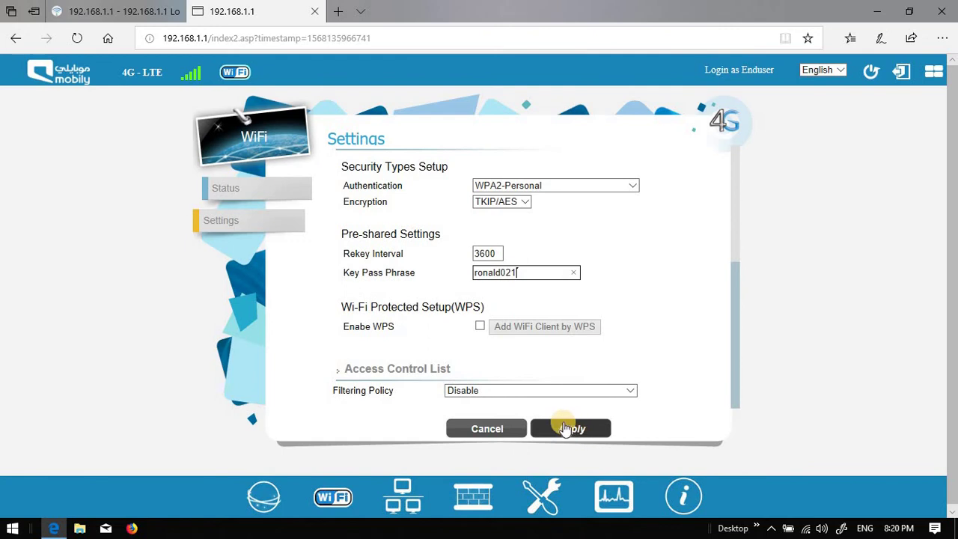
Apply the WiFi settings to save the new pass phrase.
{"action": "left_click", "coordinate": [572, 434]}
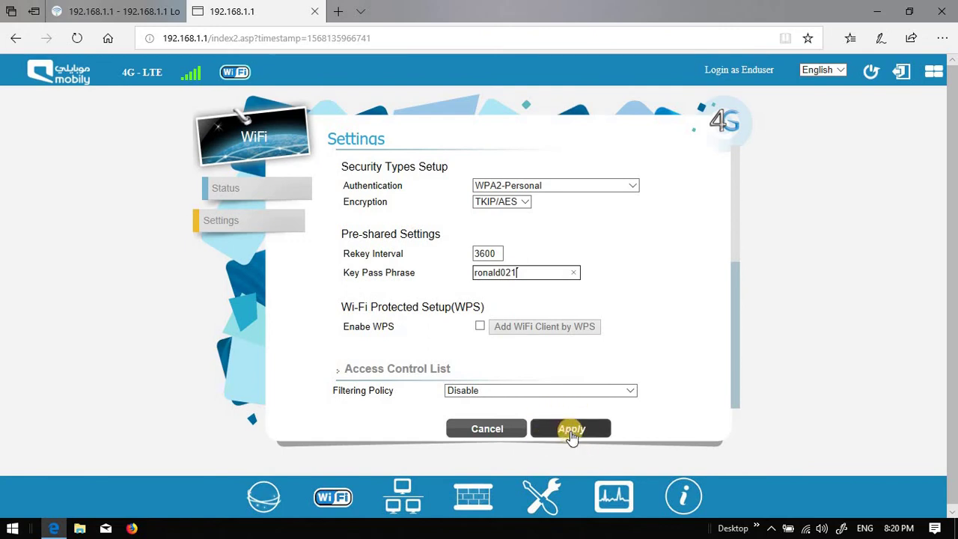